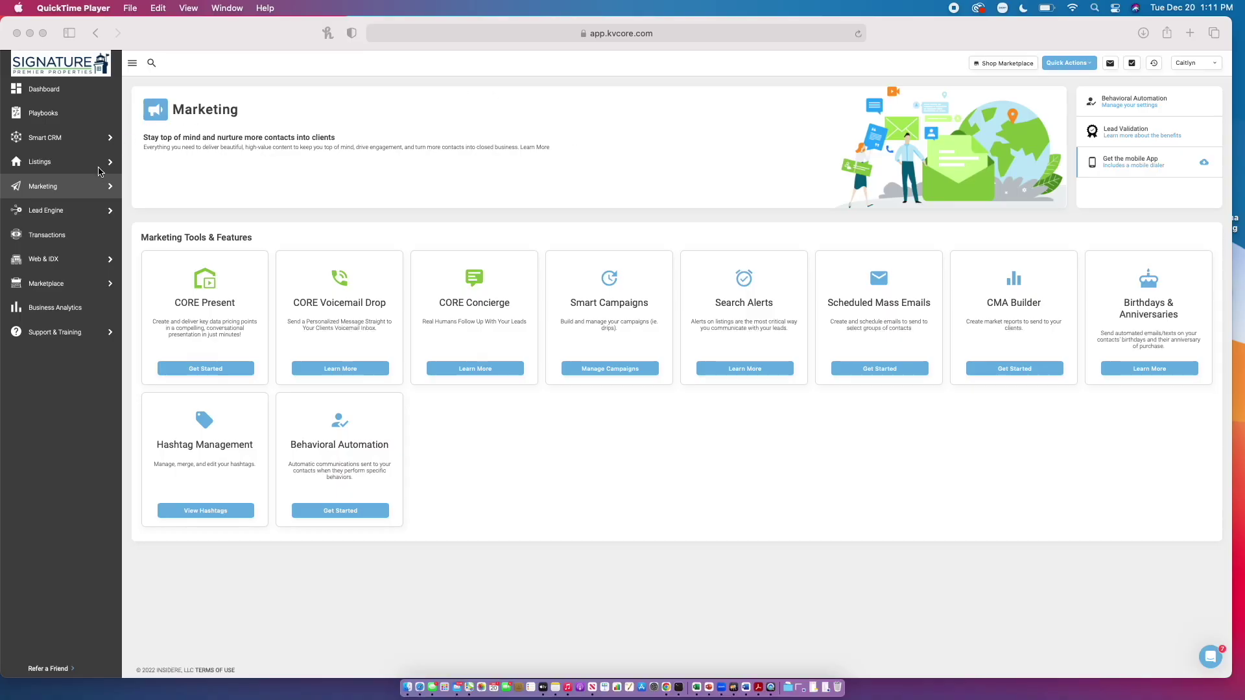
Go to the Scheduled Mass Emails page under Marketing
{"action": "left_click", "coordinate": [83, 191]}
{"action": "mouse_move", "coordinate": [58, 186]}
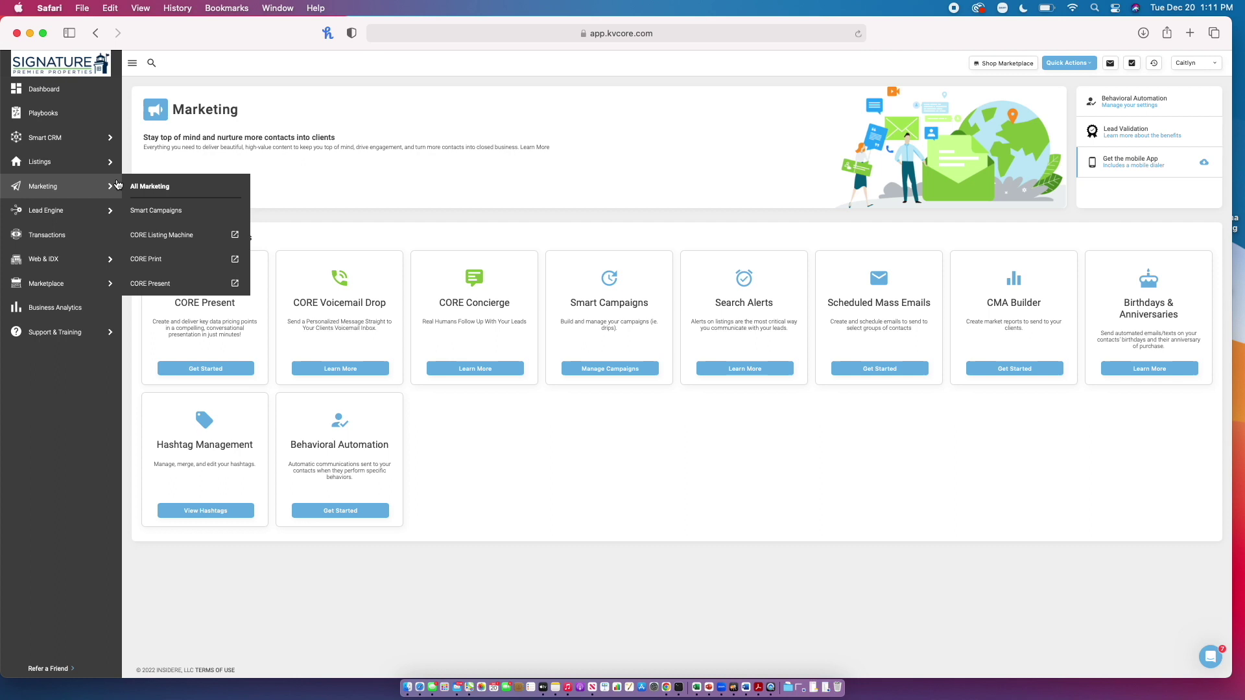
{"action": "left_click", "coordinate": [148, 186]}
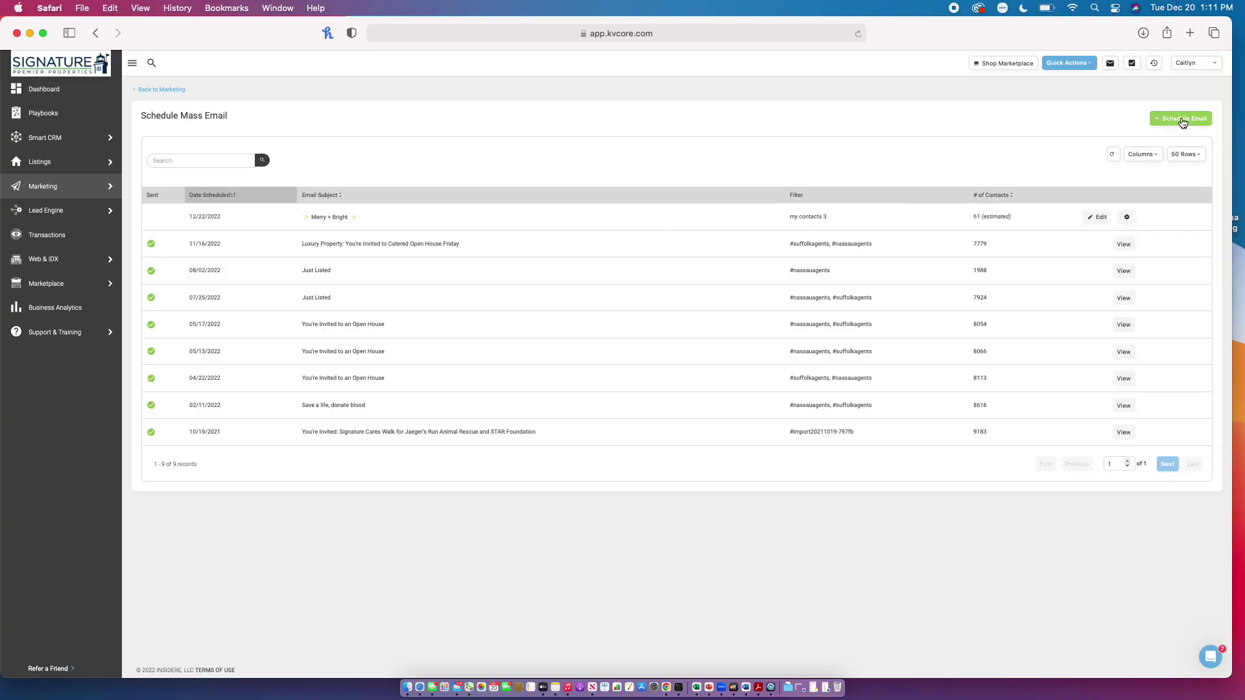
Start a new scheduled mass email and choose its recipient contact criteria
{"action": "left_click", "coordinate": [1182, 121]}
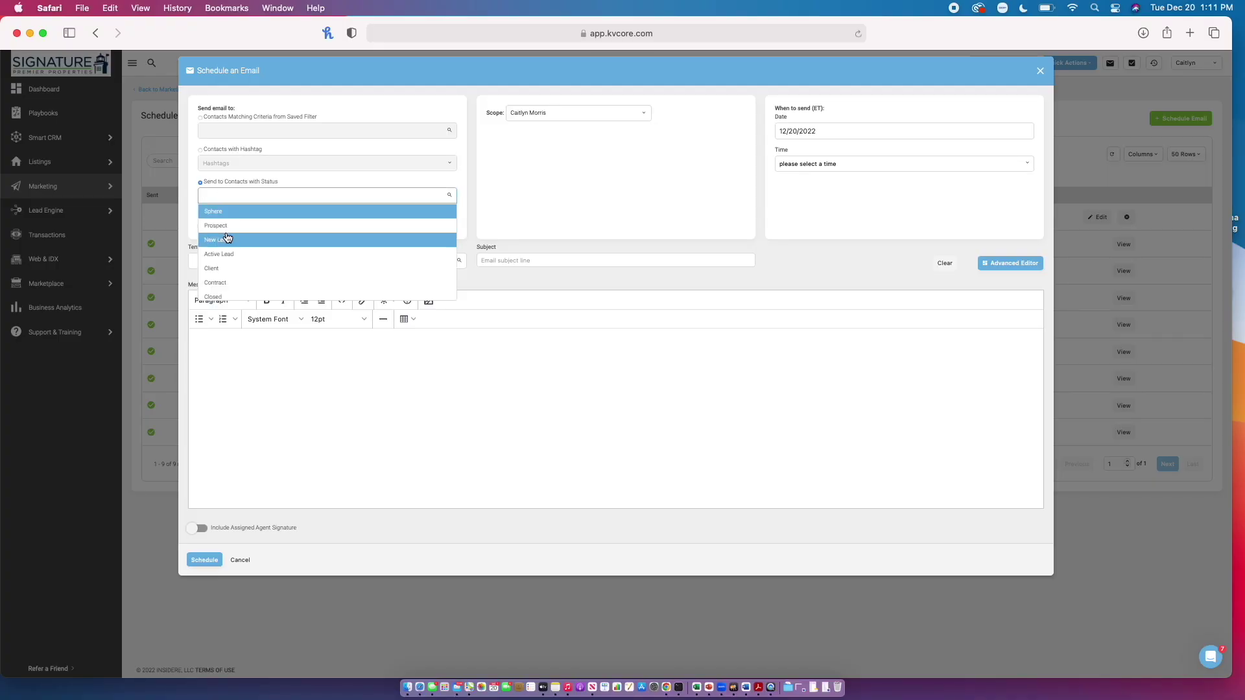
{"action": "left_click", "coordinate": [227, 234]}
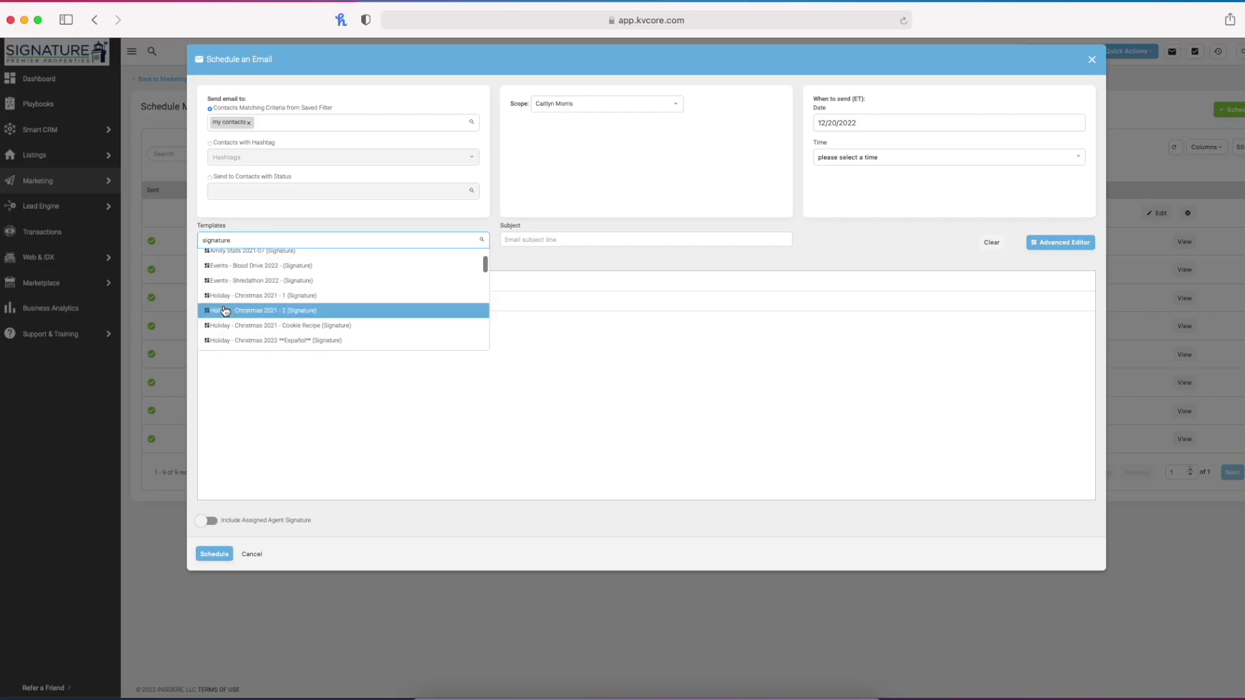
{"action": "scroll", "coordinate": [225, 311], "scroll_direction": "down", "scroll_amount": 1}
{"action": "scroll", "coordinate": [233, 310], "scroll_direction": "down", "scroll_amount": 1}
{"action": "scroll", "coordinate": [243, 307], "scroll_direction": "down", "scroll_amount": 1}
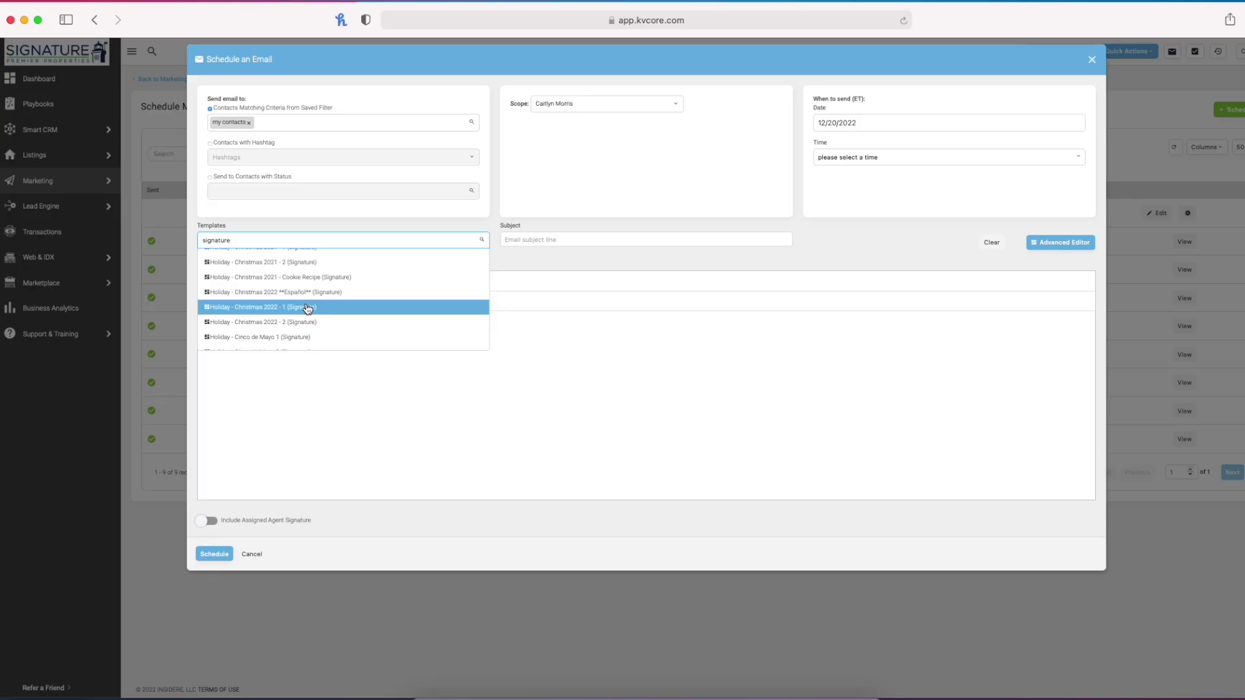
Pick the 'Holiday - Christmas 2022 - 1 (Signature)' template for the email
{"action": "left_click", "coordinate": [311, 308]}
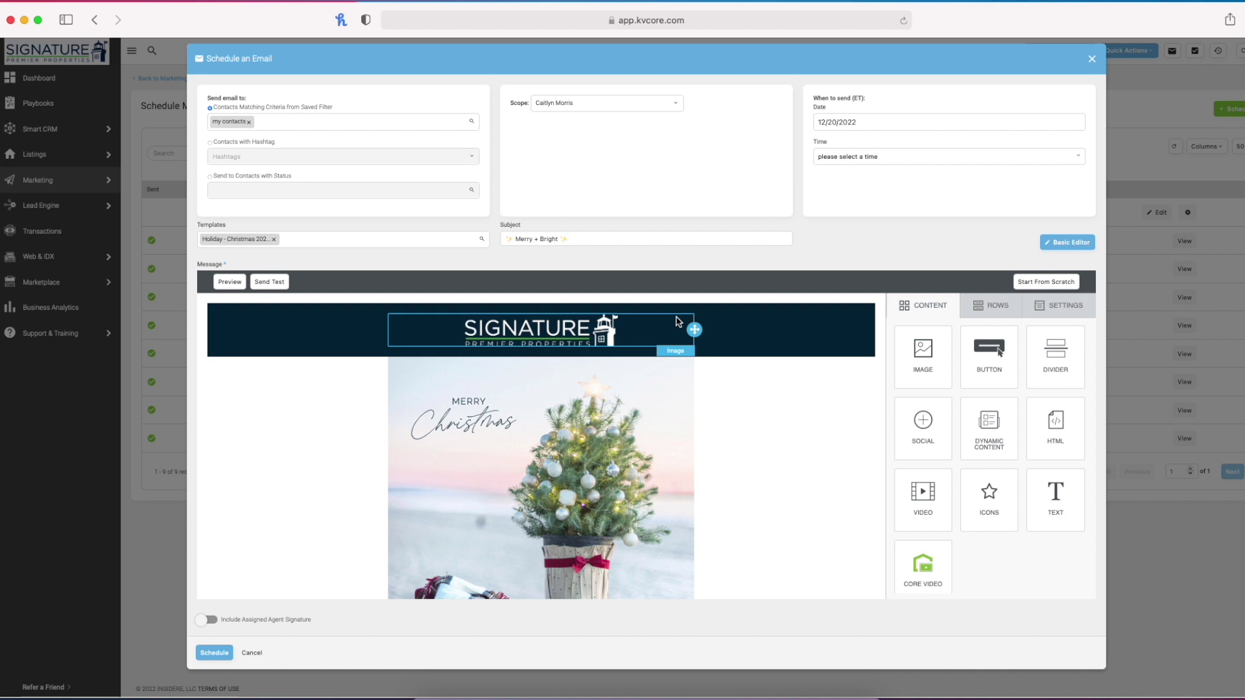
{"action": "scroll", "coordinate": [682, 323], "scroll_direction": "down", "scroll_amount": 3}
{"action": "scroll", "coordinate": [683, 323], "scroll_direction": "down", "scroll_amount": 3}
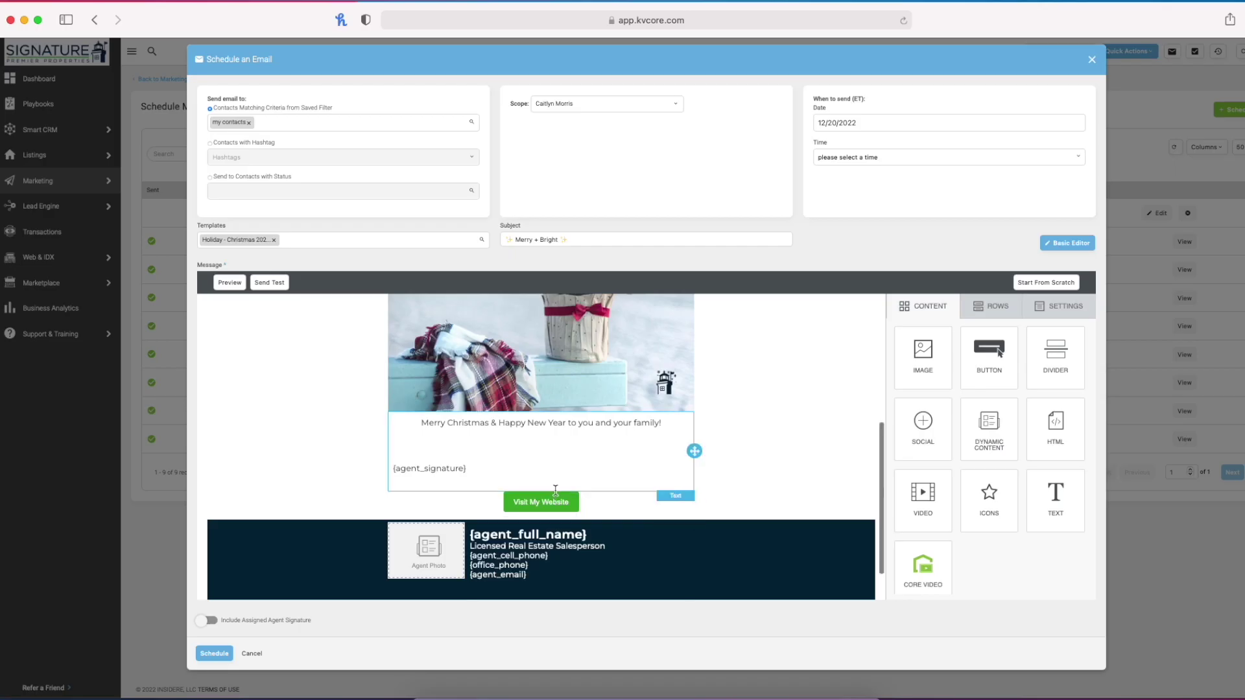
{"action": "scroll", "coordinate": [556, 489], "scroll_direction": "down", "scroll_amount": 2}
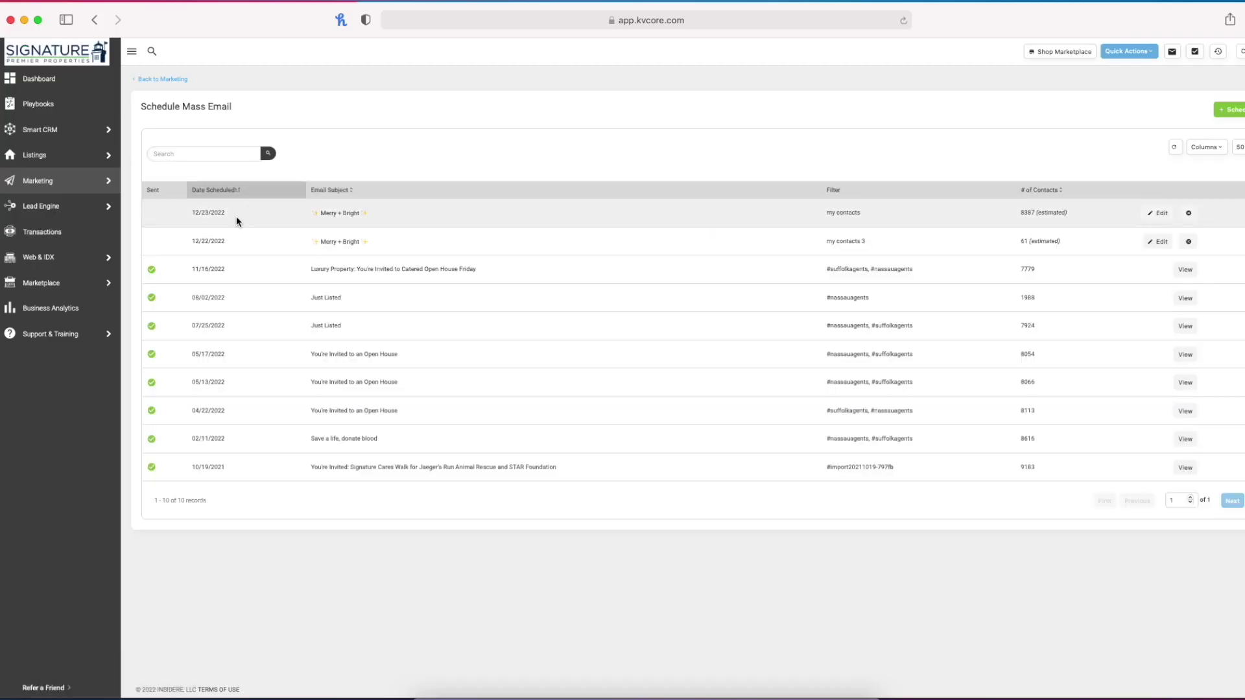
{"action": "left_click_drag", "start_coordinate": [236, 217], "coordinate": [435, 223]}
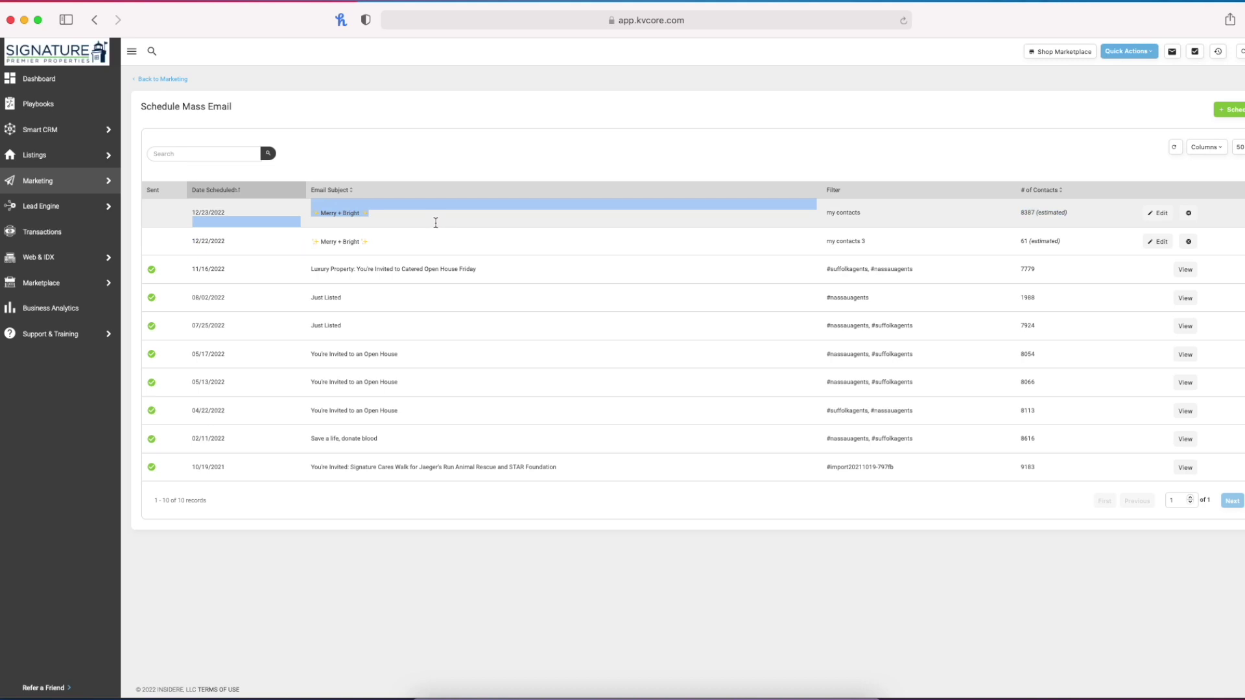